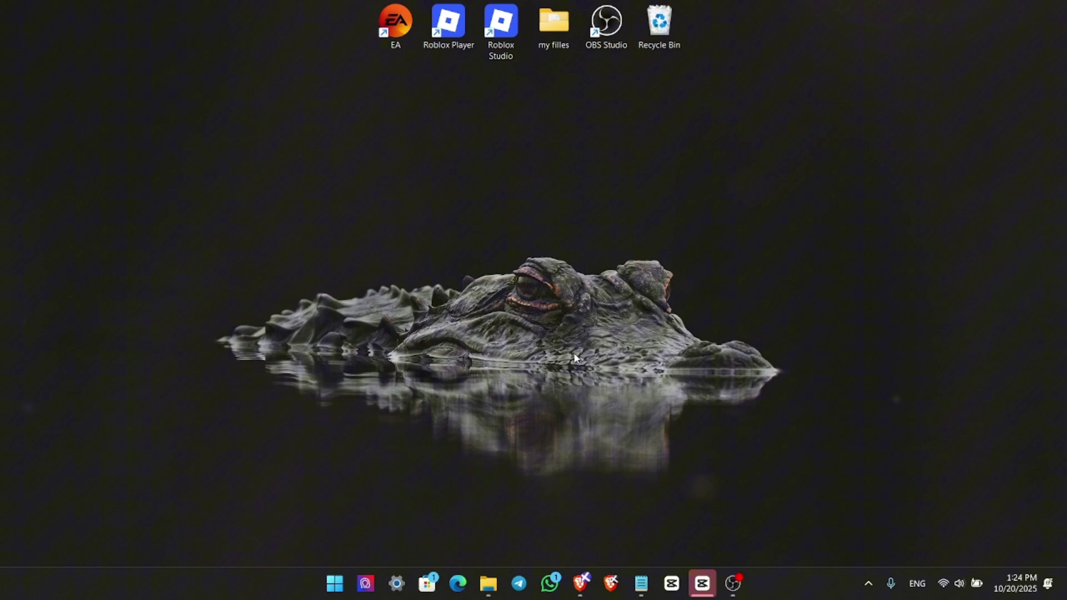
Launch Command Prompt as administrator from a Start menu search for 'cmd'
click(334, 584)
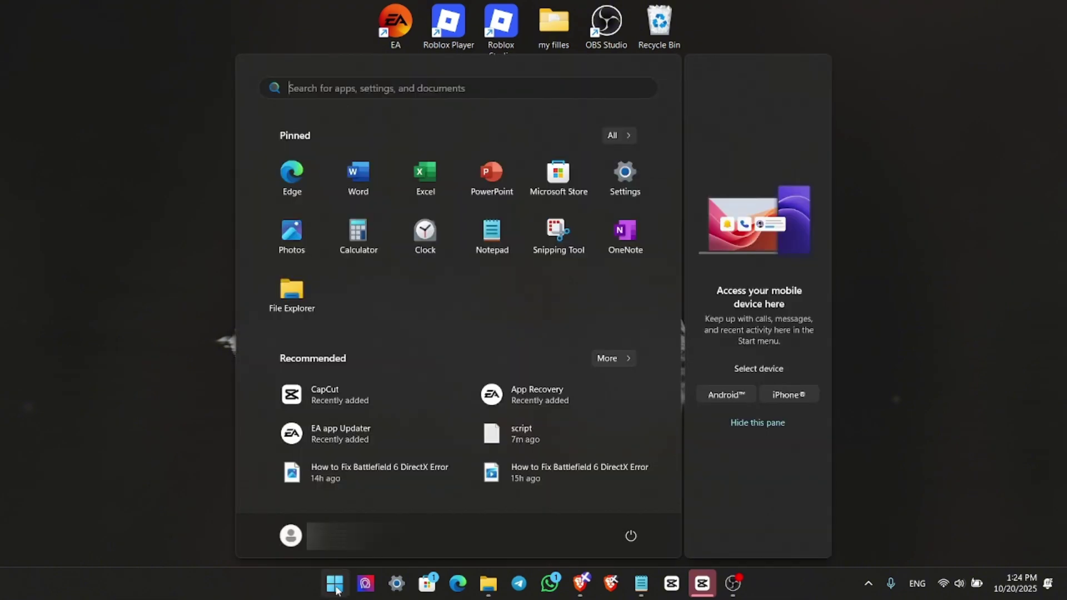
text(cm)
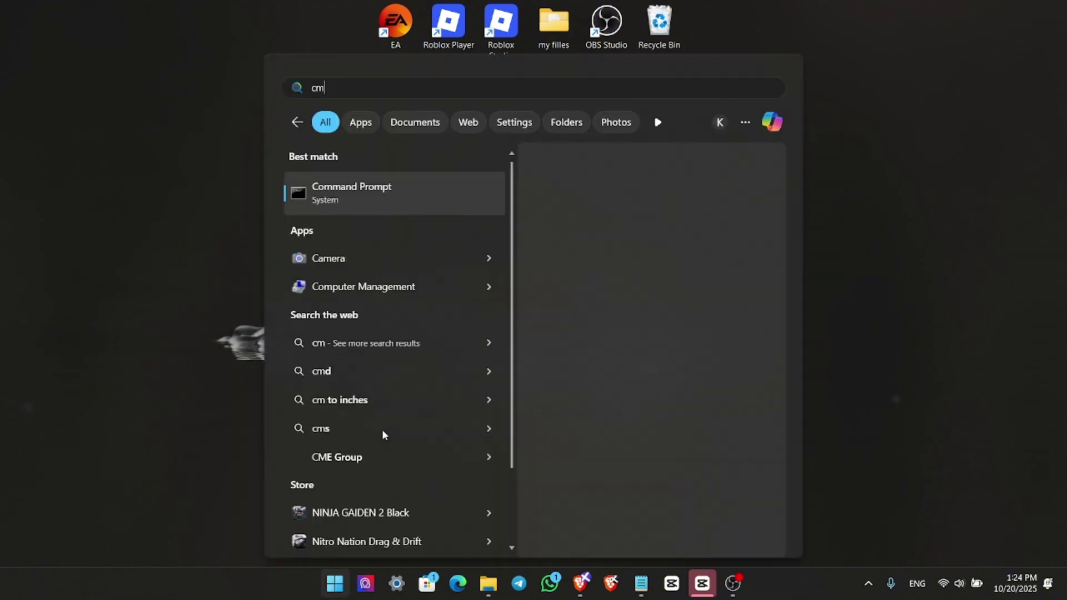
text(d)
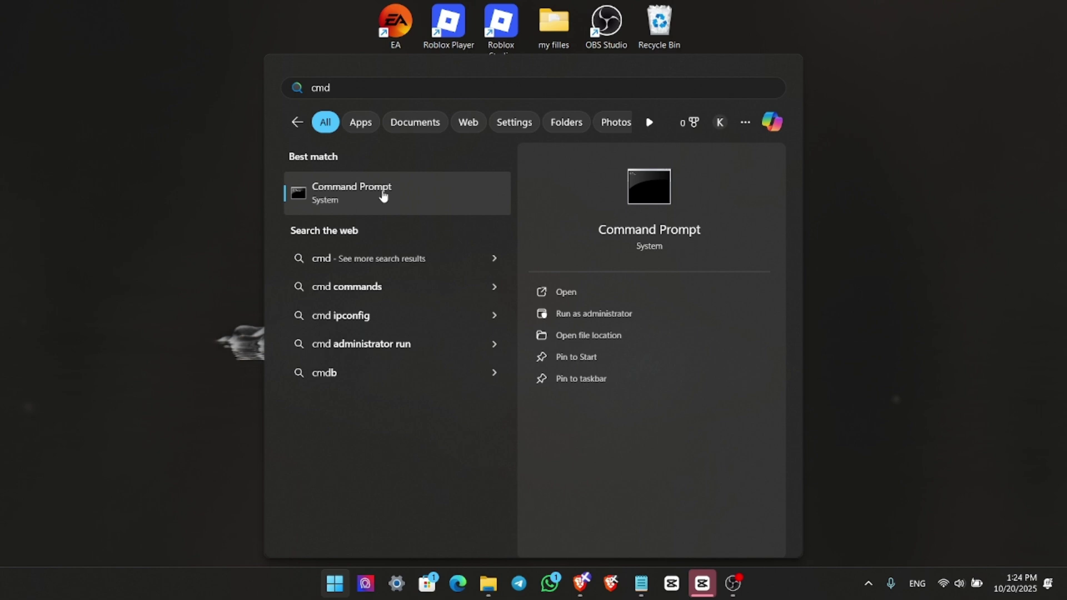
right_click(384, 194)
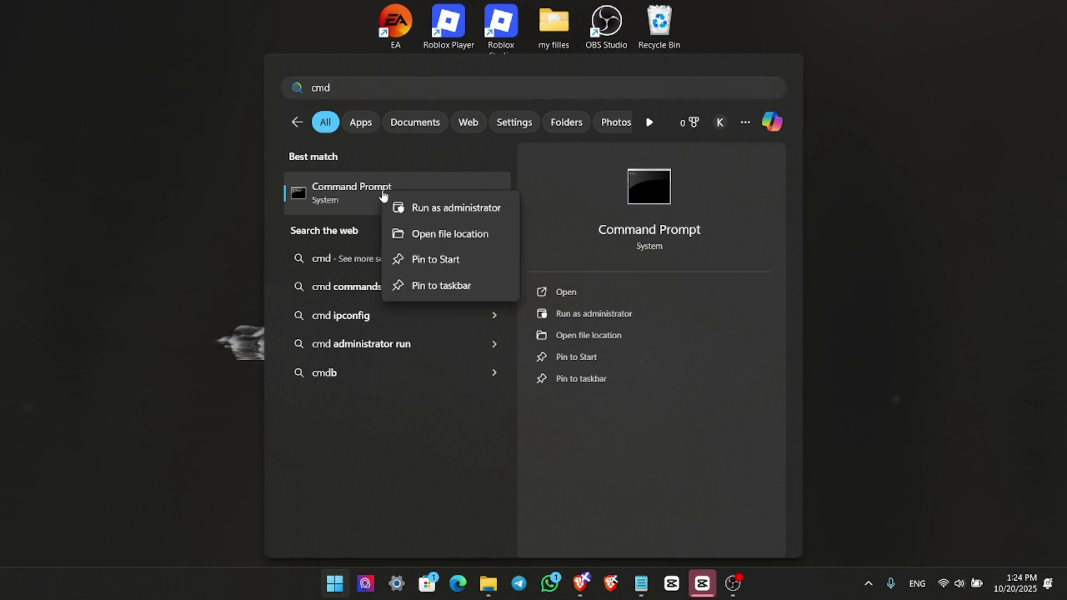
click(463, 210)
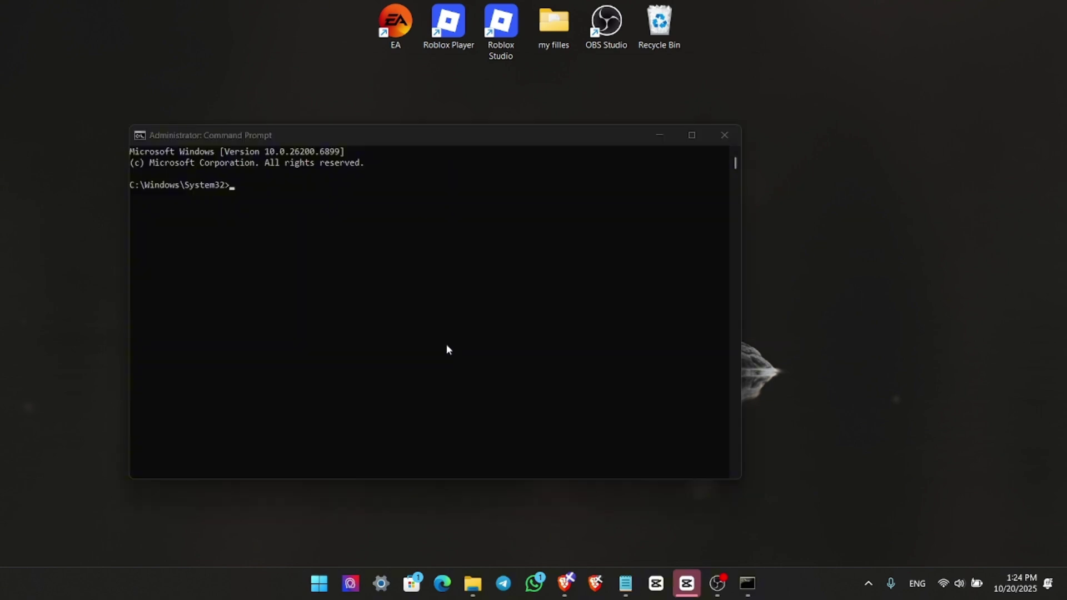
Flush the DNS resolver cache with ipconfig /flushdns in the console
drag(403, 138, 571, 128)
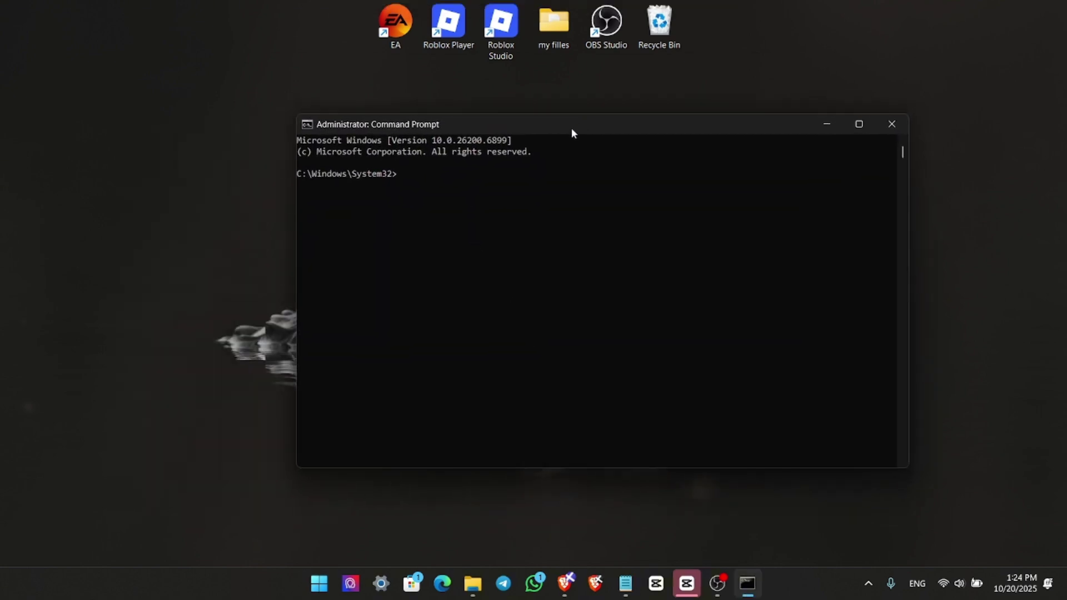
text(ipconfig /flushdns)
key(Return)
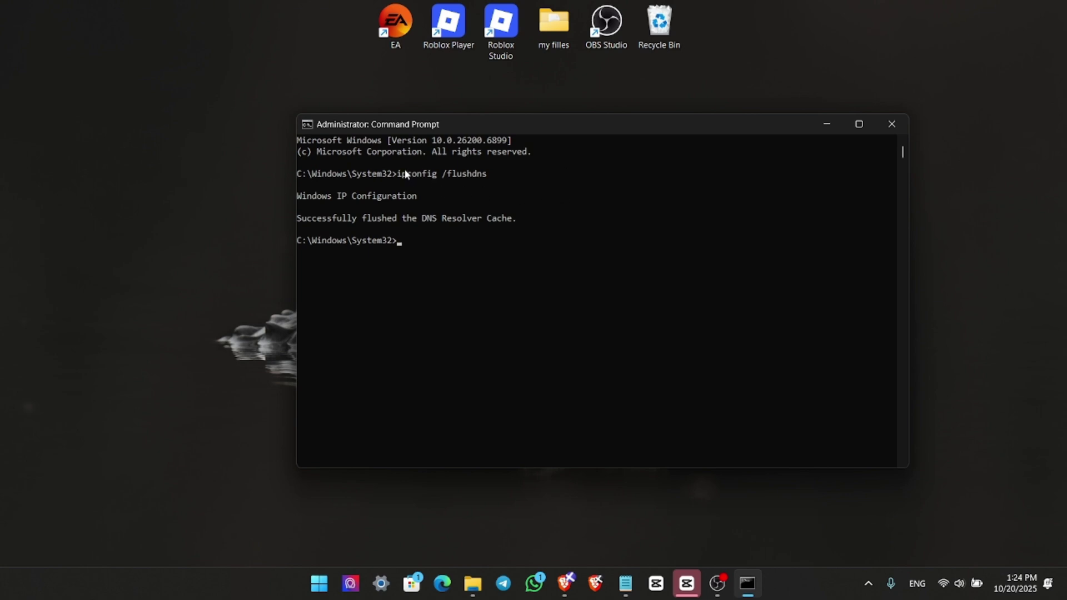
drag(398, 173, 513, 174)
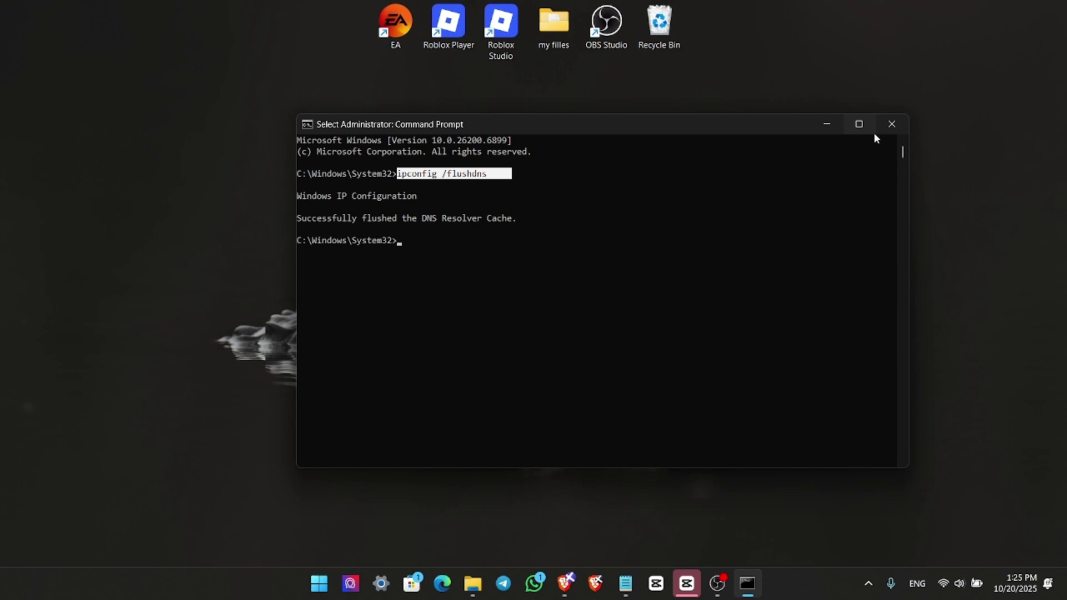
Close Command Prompt and open the Network reset page via a Start search
click(891, 125)
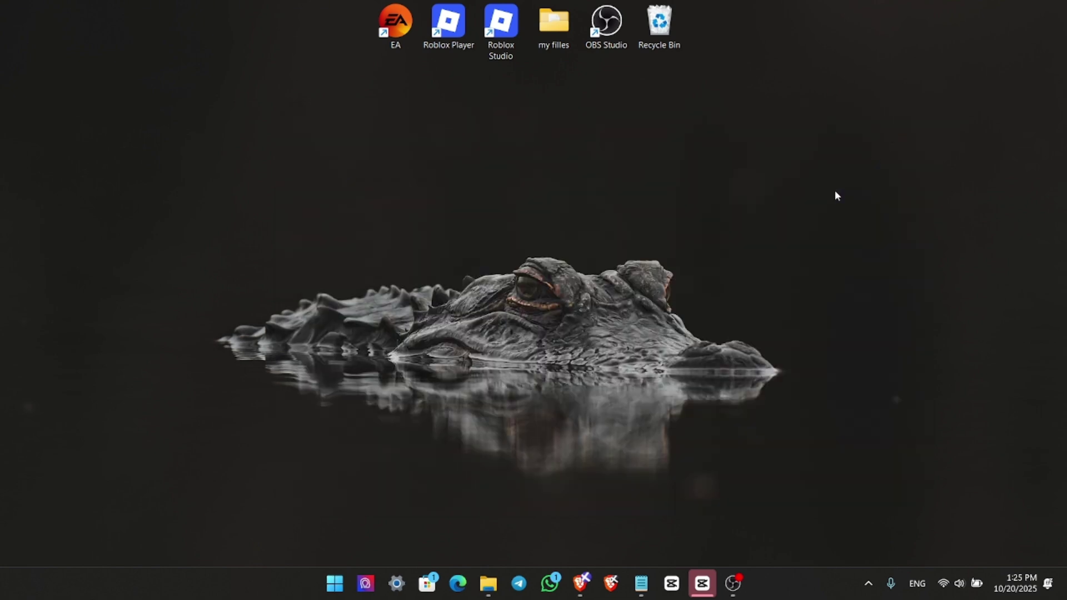
key(super)
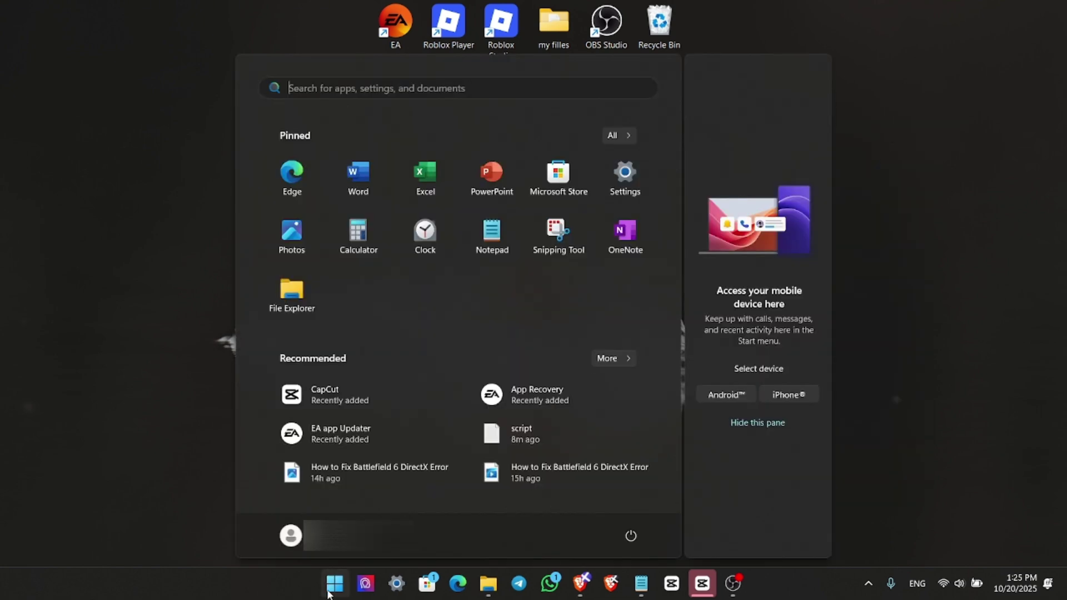
text(network reset)
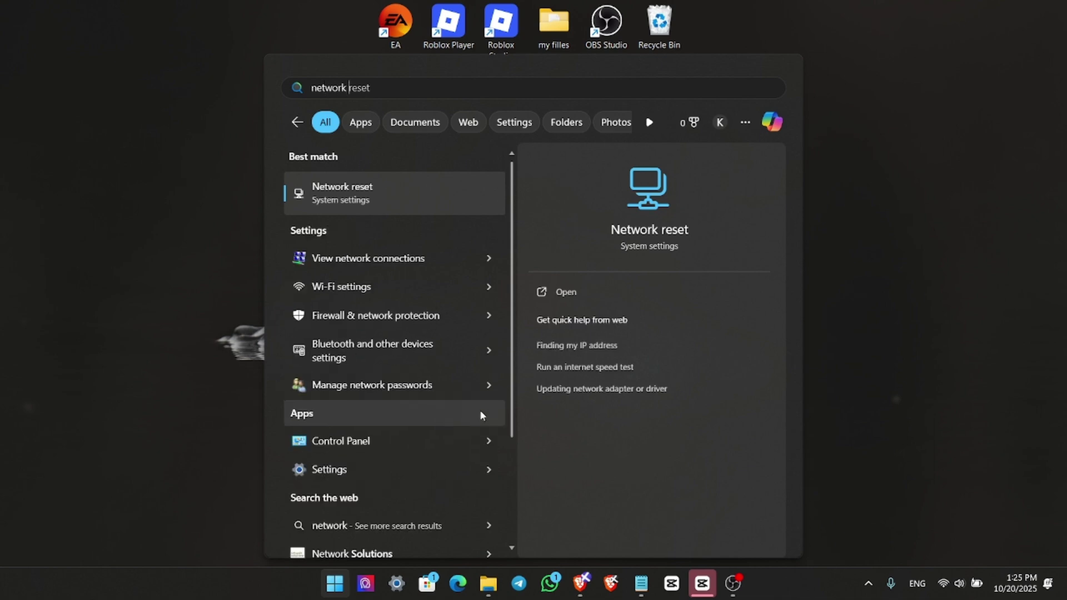
click(375, 200)
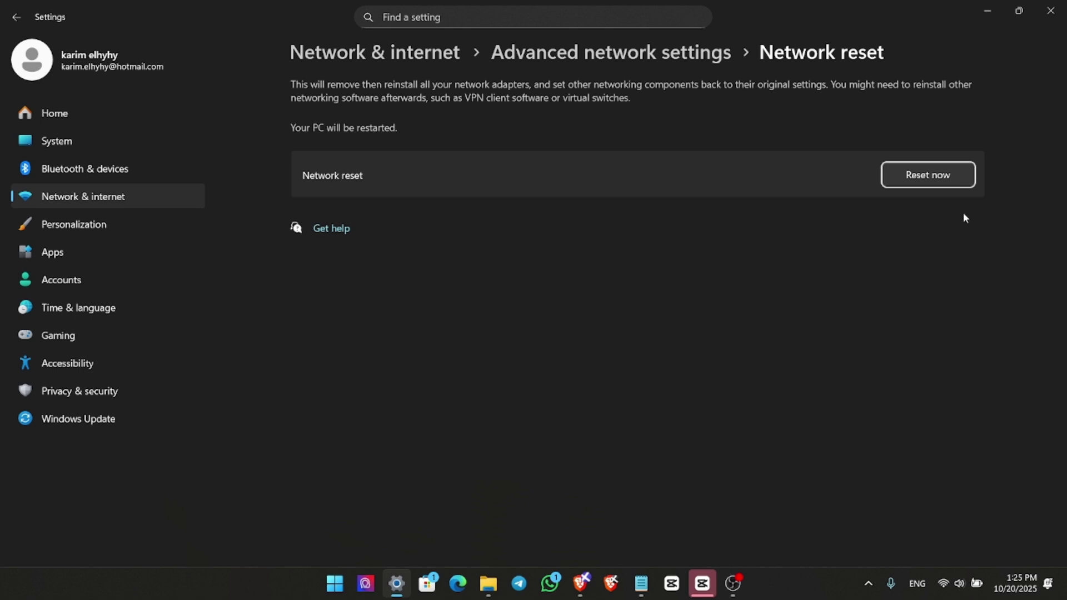
Close the Settings window without running the network reset
click(1053, 11)
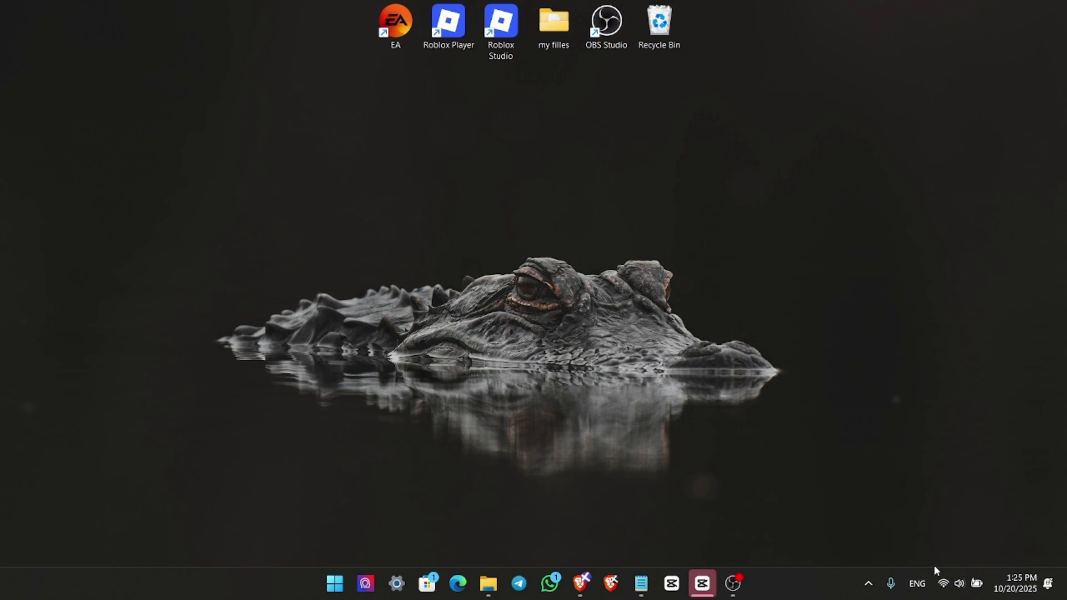
Run Diagnose network problems from the Wi-Fi tray icon's right-click menu
right_click(945, 584)
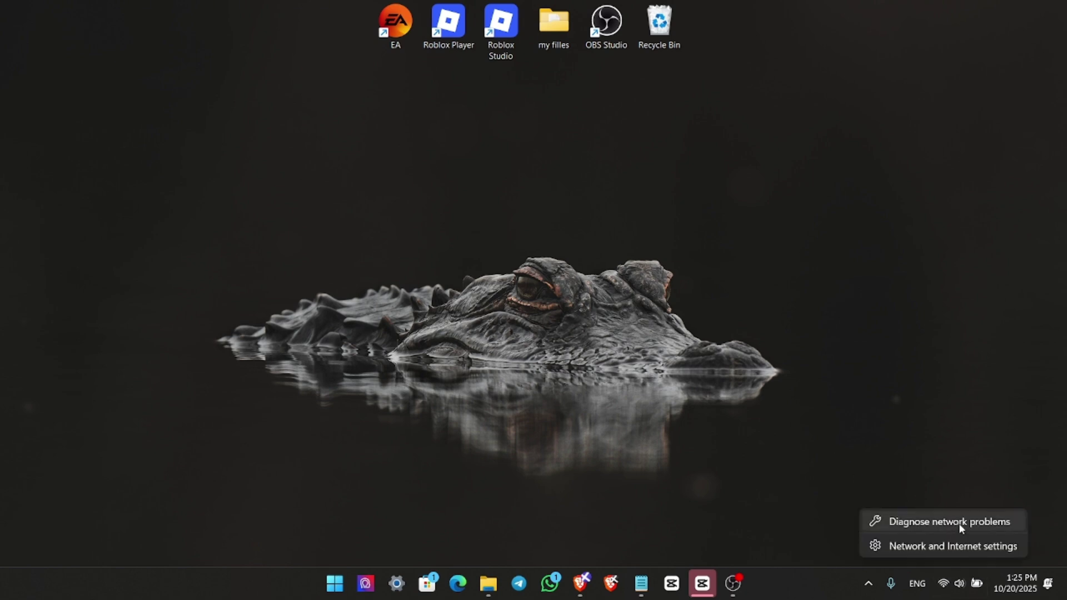
click(927, 523)
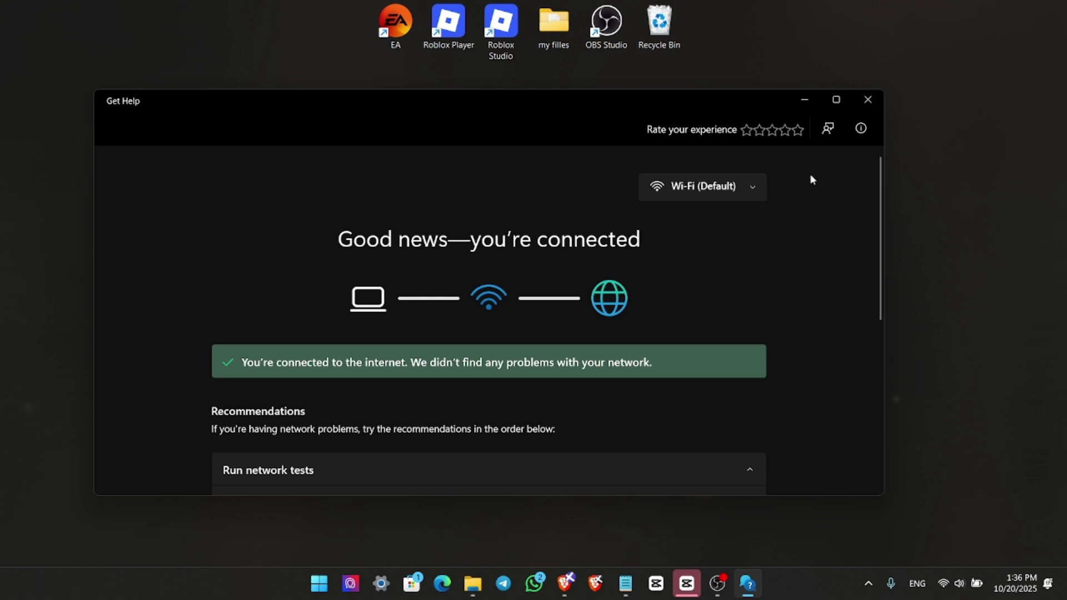
Maximize the Get Help connection report to review it, then close it
click(839, 101)
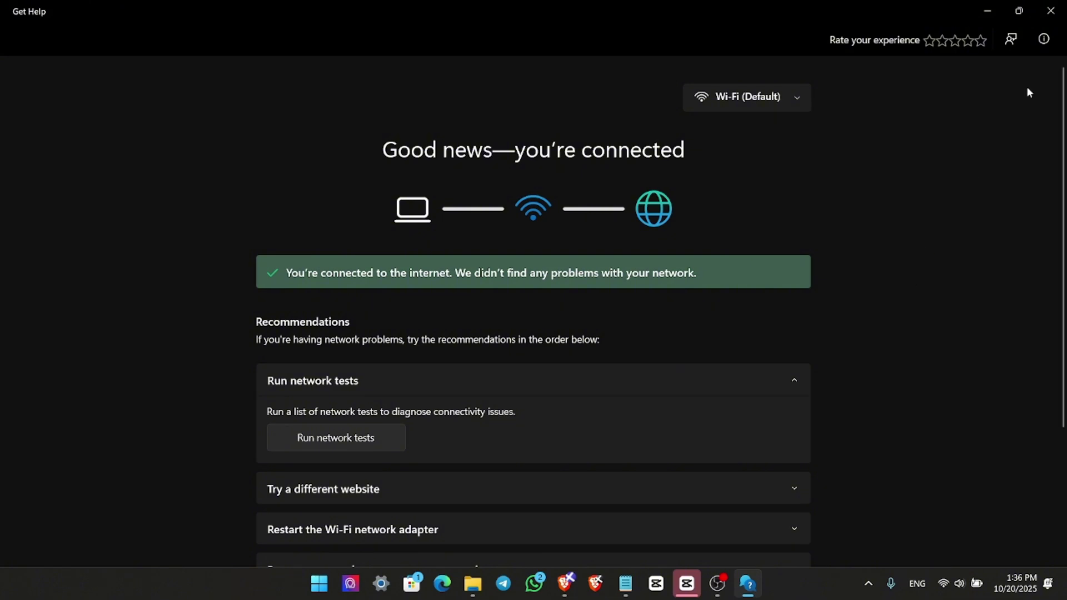
click(1051, 11)
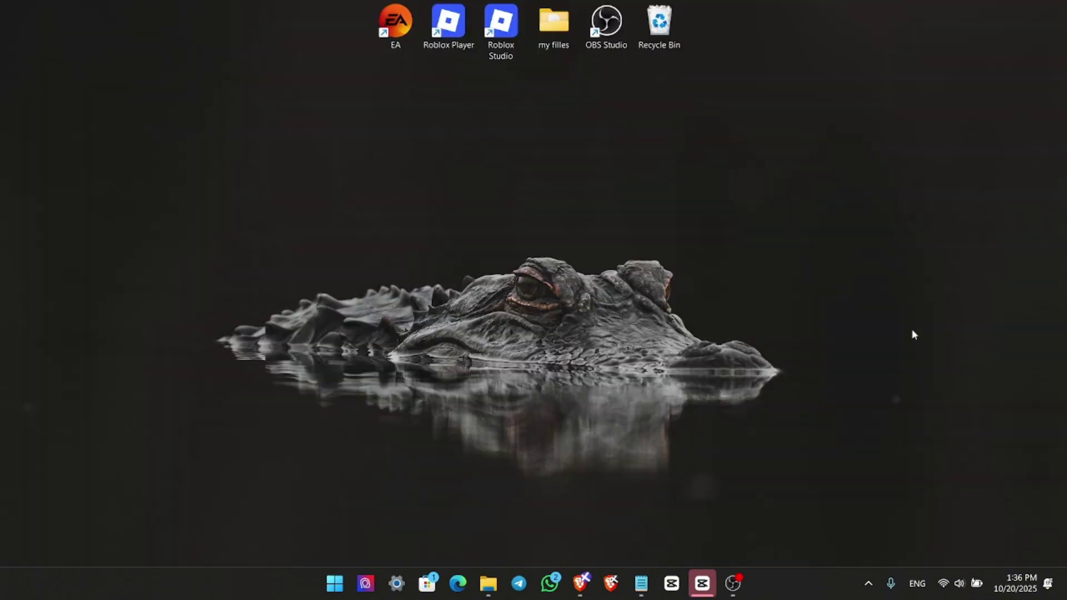